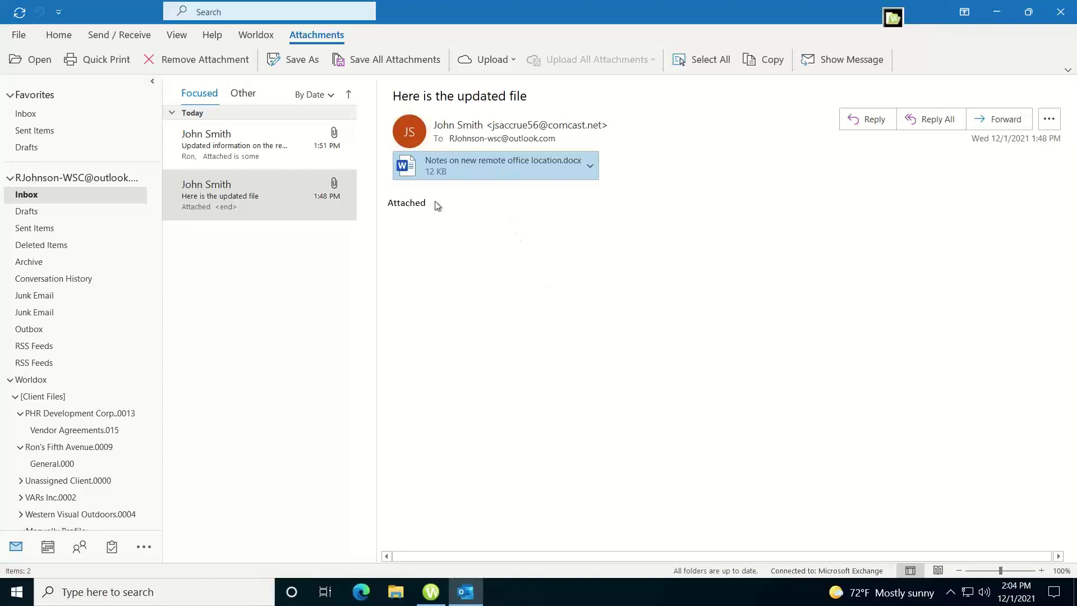
# Start saving the attachment "Notes on new remote office location.docx" and profile it under the VARs Inc favorite matter New HQ Building
pyautogui.rightClick(434, 162)
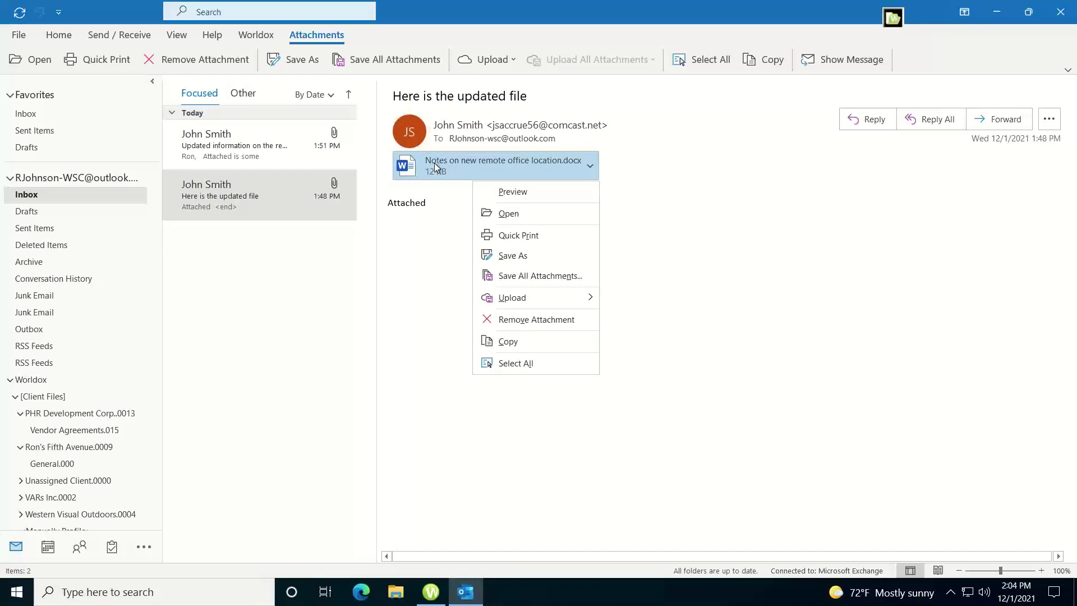
pyautogui.click(513, 256)
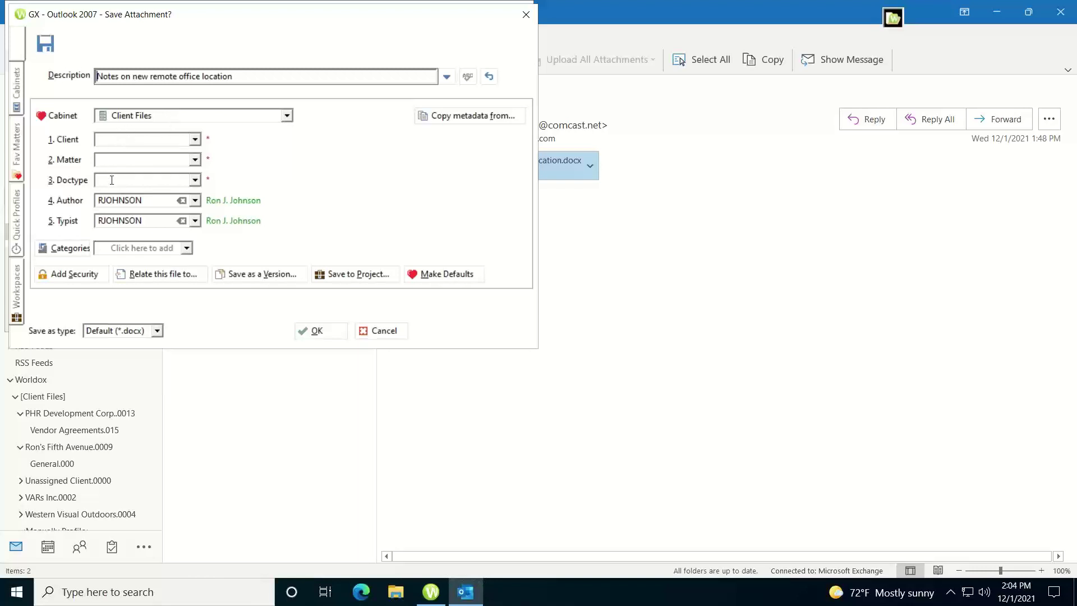
pyautogui.click(17, 150)
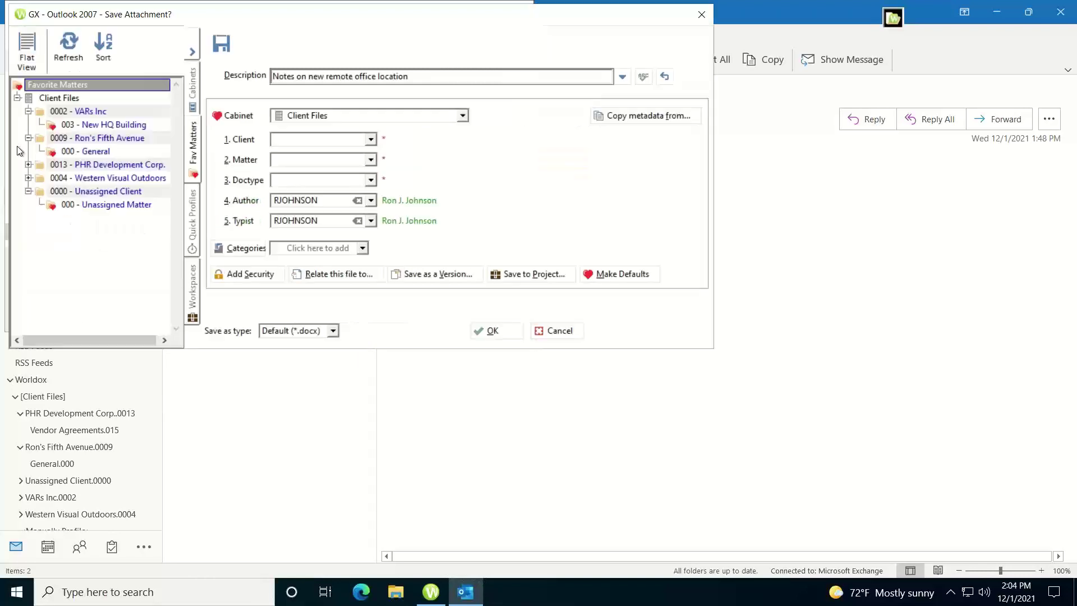
pyautogui.click(79, 126)
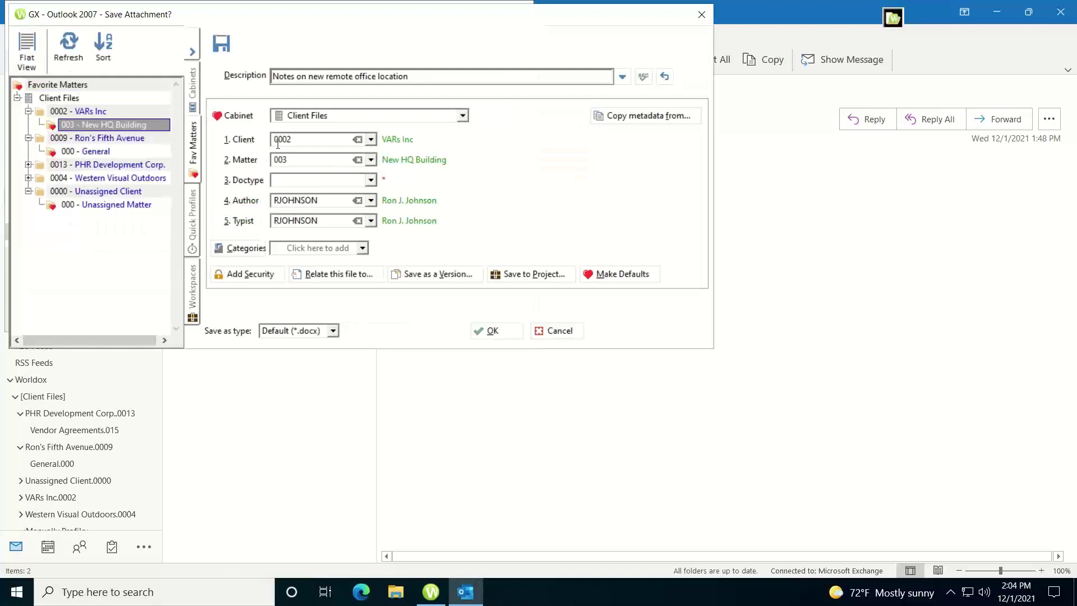
# Set the attachment's doctype to NOTE and save it to the Client Files cabinet
pyautogui.click(279, 182)
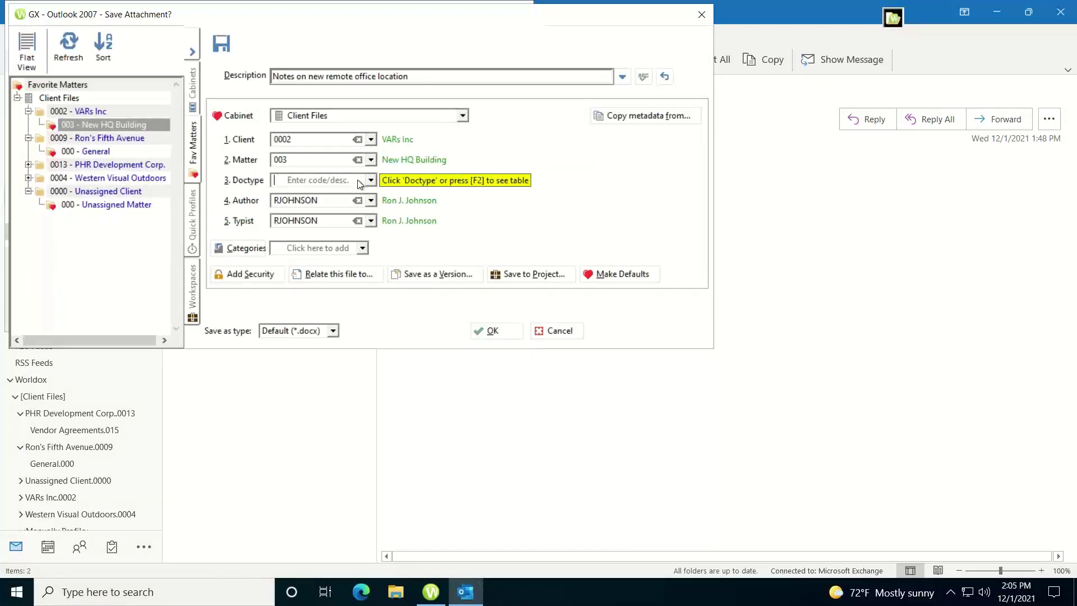
pyautogui.click(371, 182)
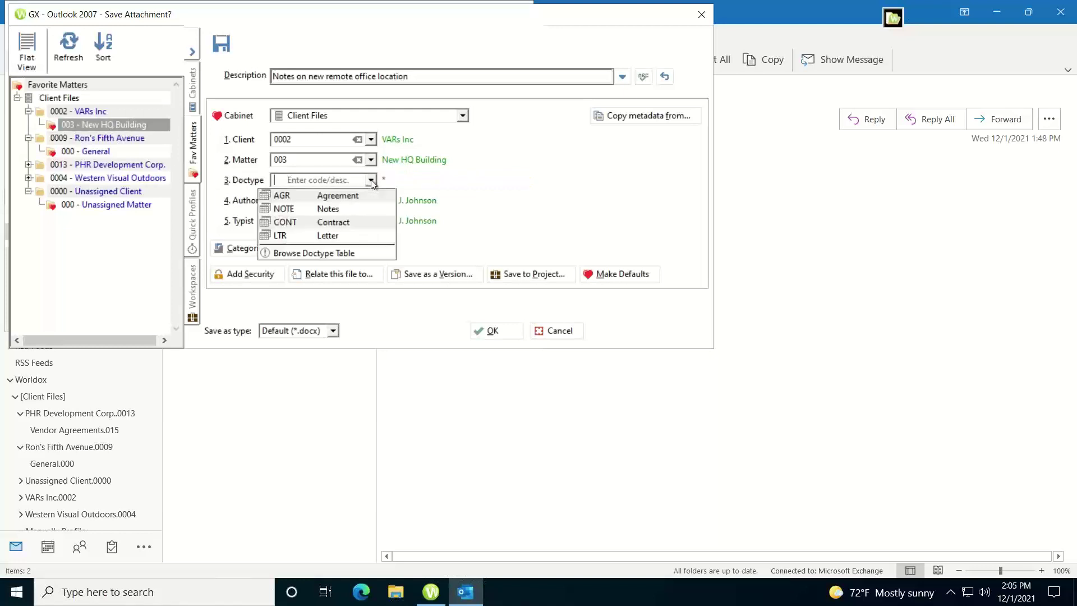
pyautogui.click(308, 208)
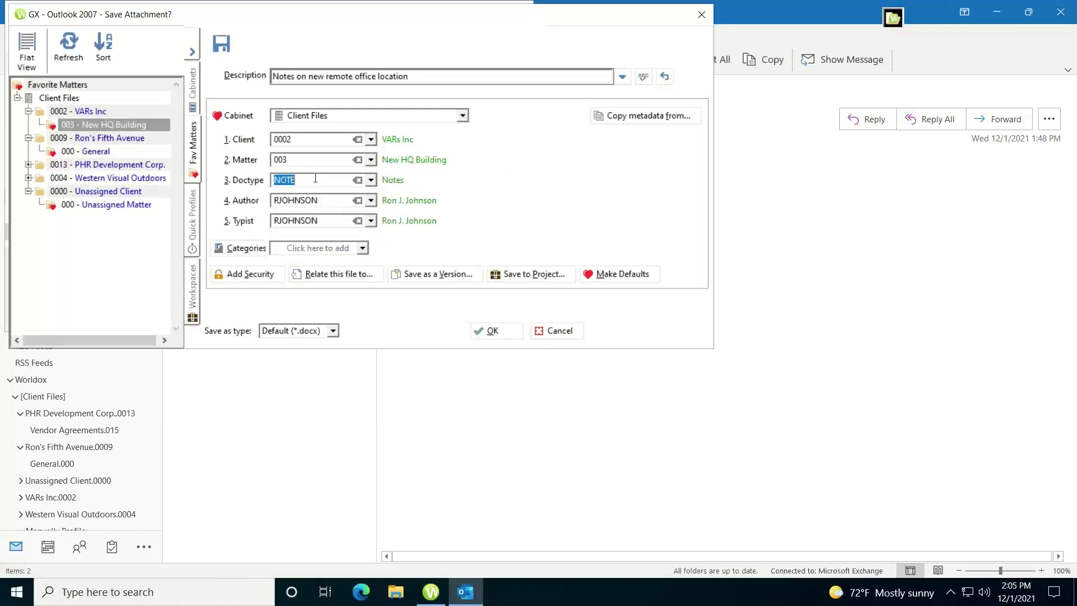
pyautogui.click(237, 180)
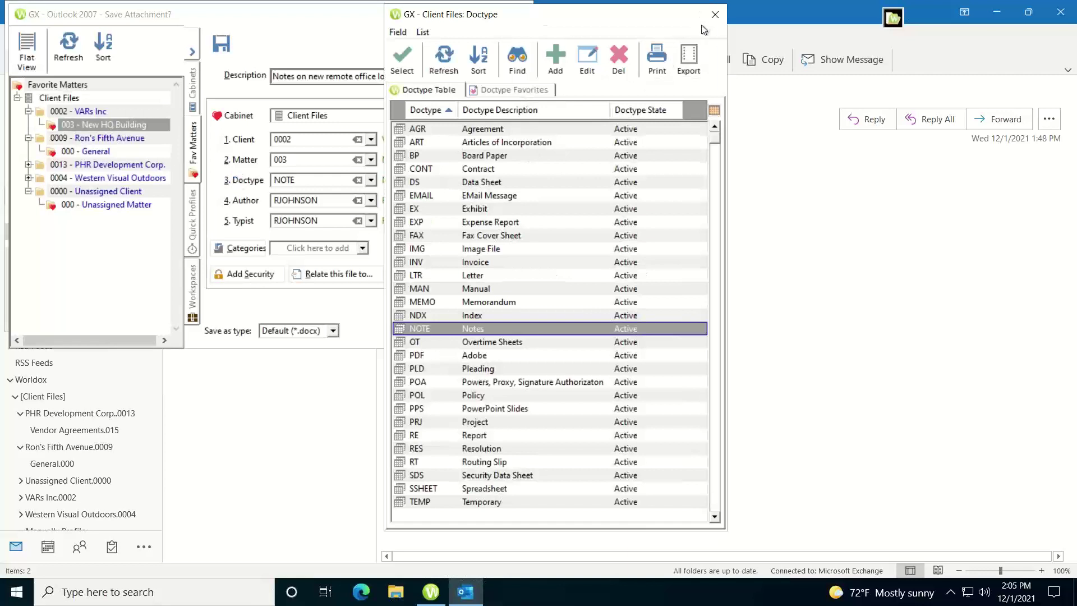
pyautogui.click(714, 15)
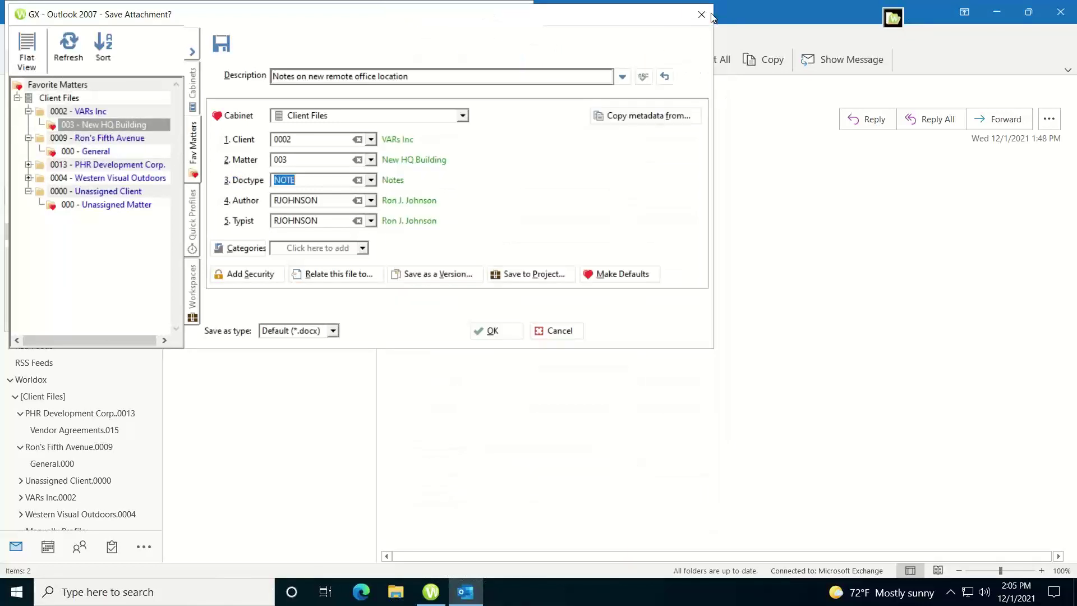
pyautogui.click(318, 179)
pyautogui.click(493, 330)
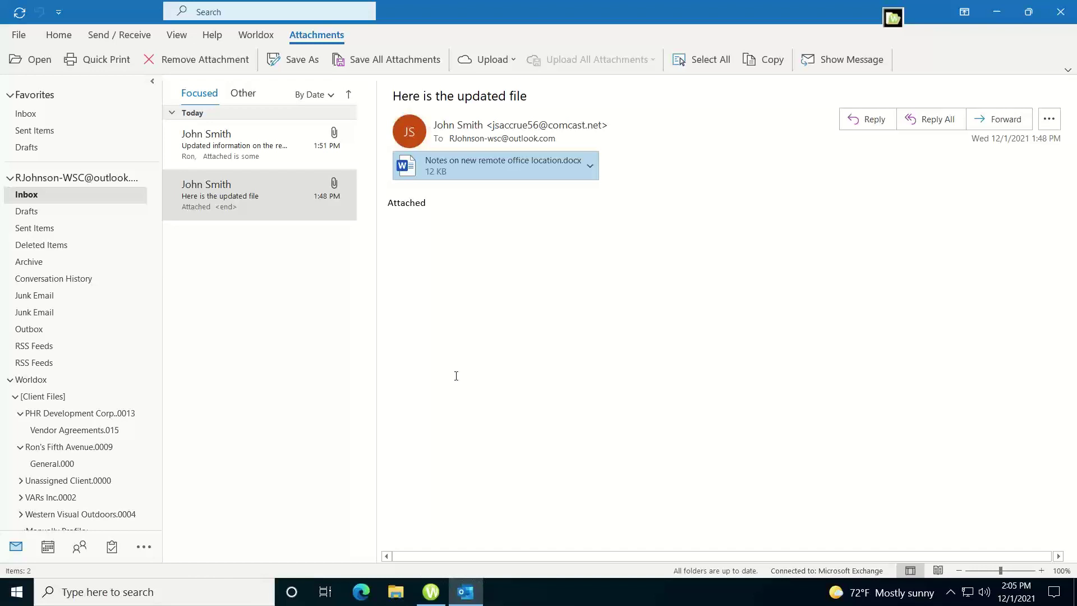
# Copy the email "Updated information on the remote office site" to Worldox under the VARs Inc favorite matter New HQ Building, opening a comments line
pyautogui.click(231, 150)
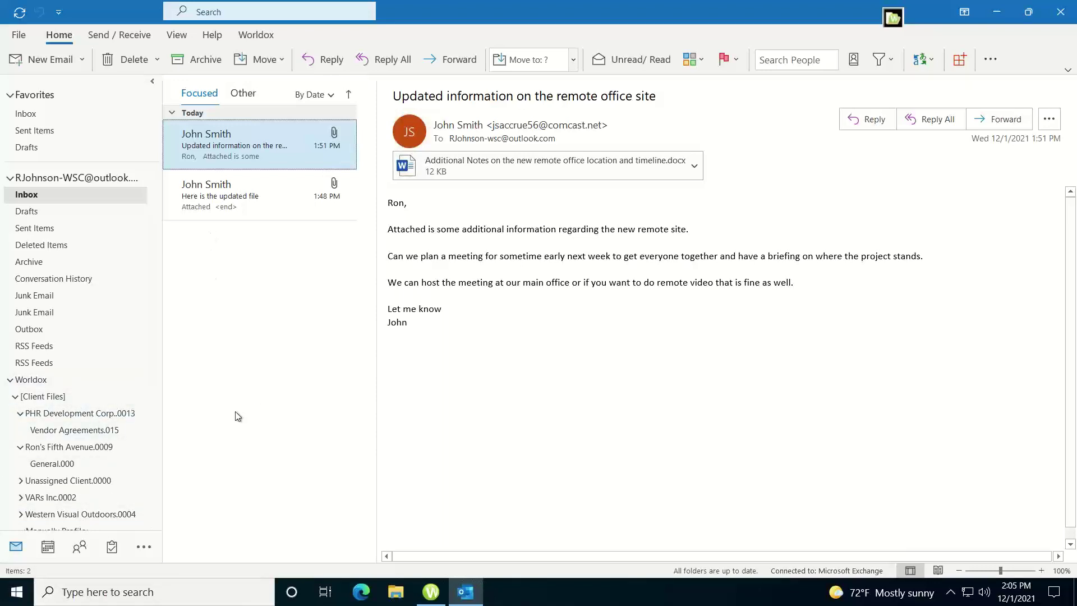
pyautogui.click(252, 37)
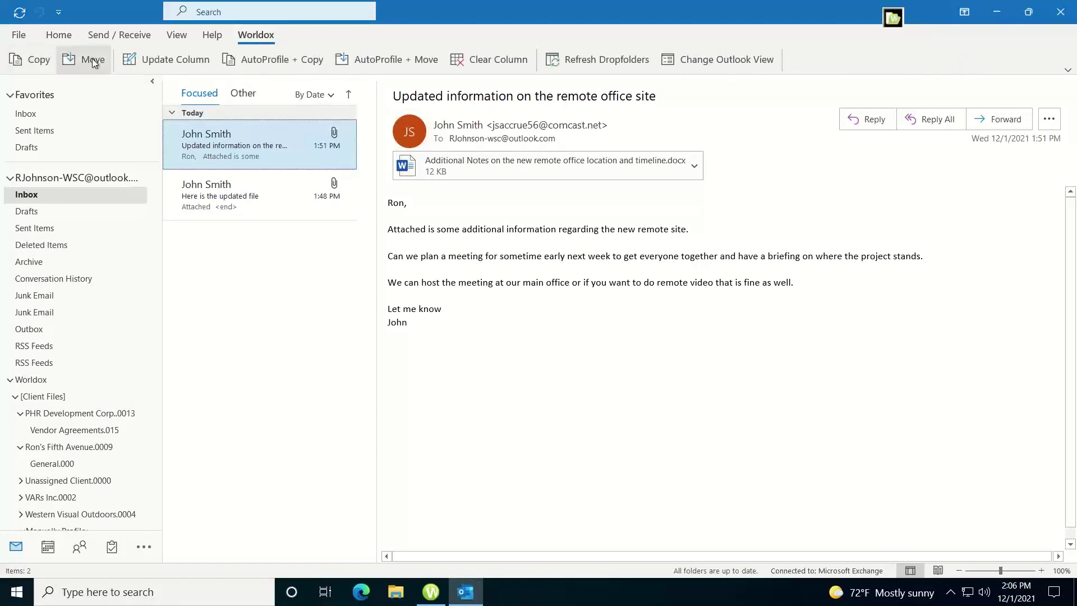
pyautogui.click(32, 60)
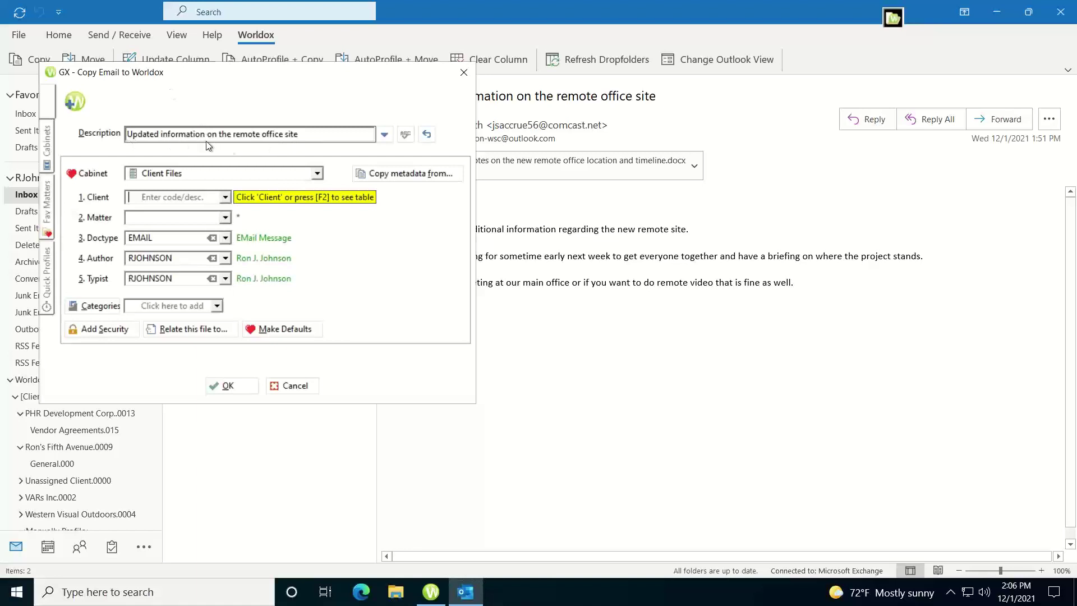
pyautogui.click(308, 135)
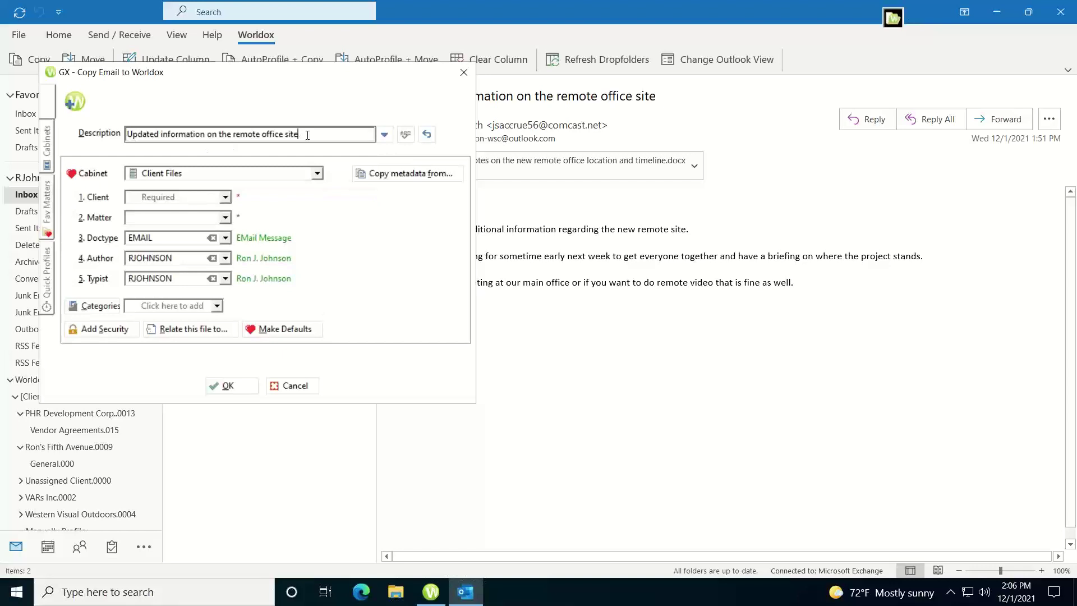
pyautogui.press('Return')
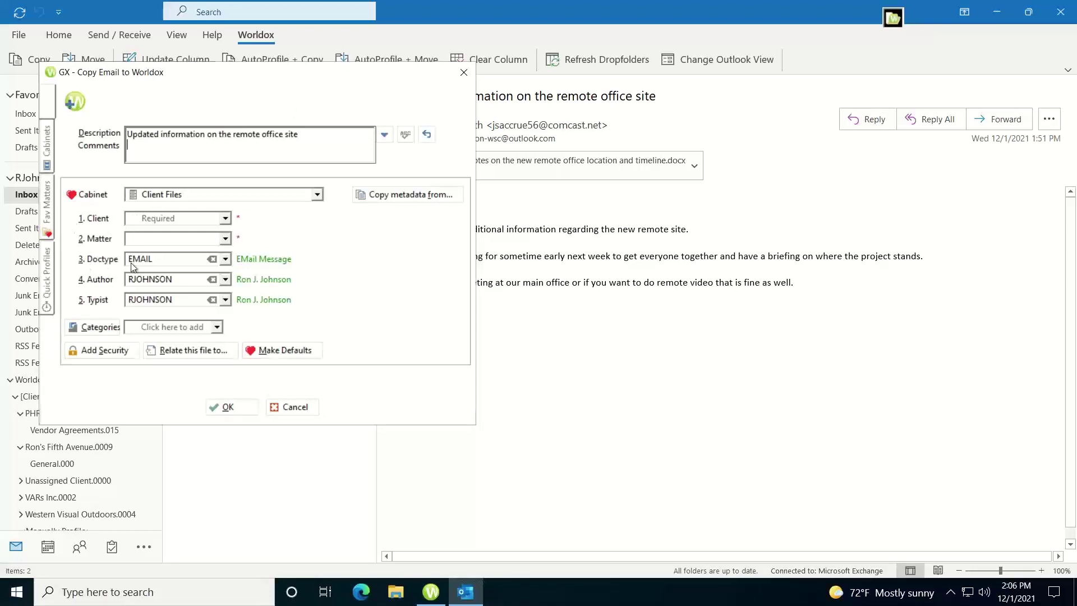
pyautogui.click(47, 207)
pyautogui.click(91, 182)
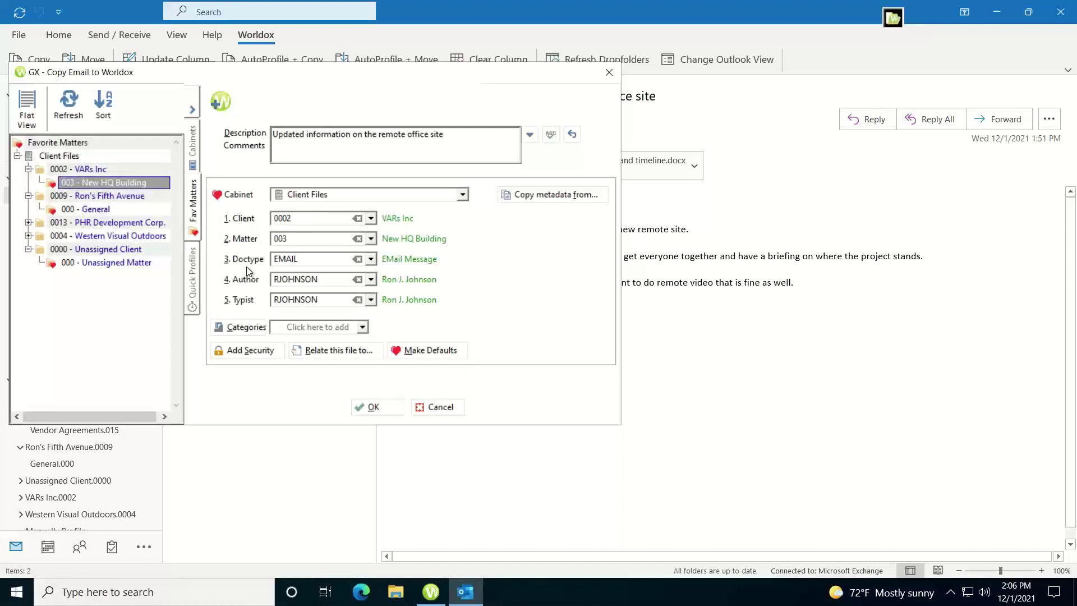
pyautogui.click(374, 407)
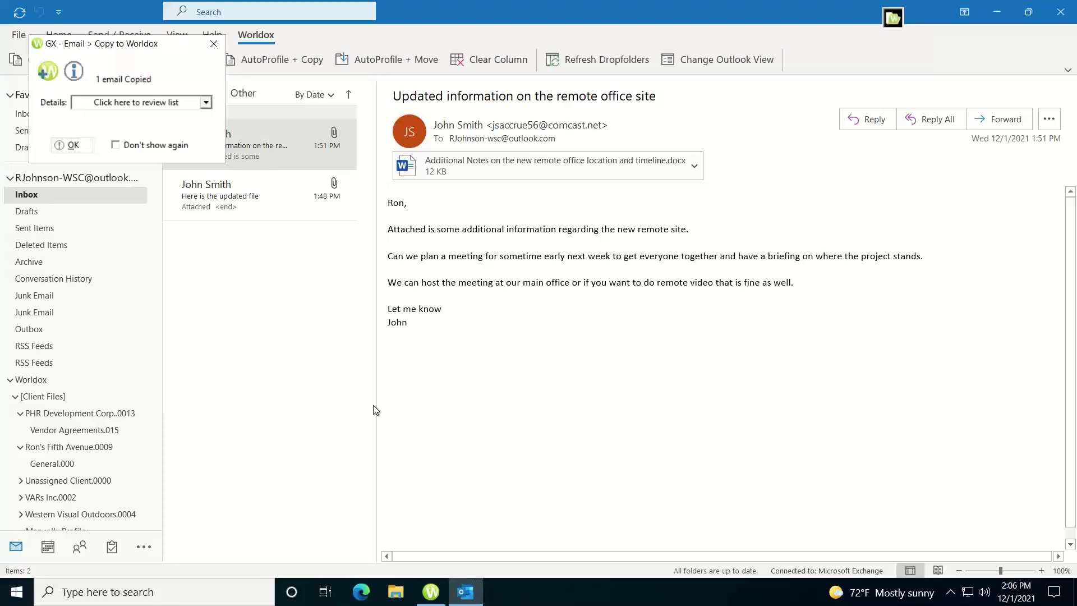
# Review the details list of the copied email and dismiss the copy notification
pyautogui.click(208, 104)
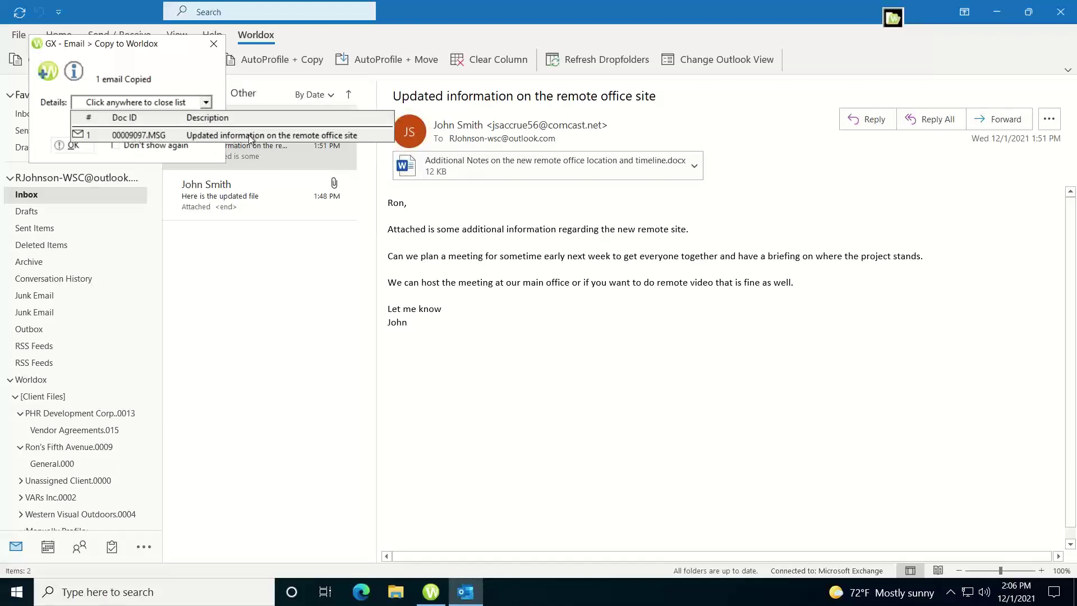
pyautogui.click(213, 47)
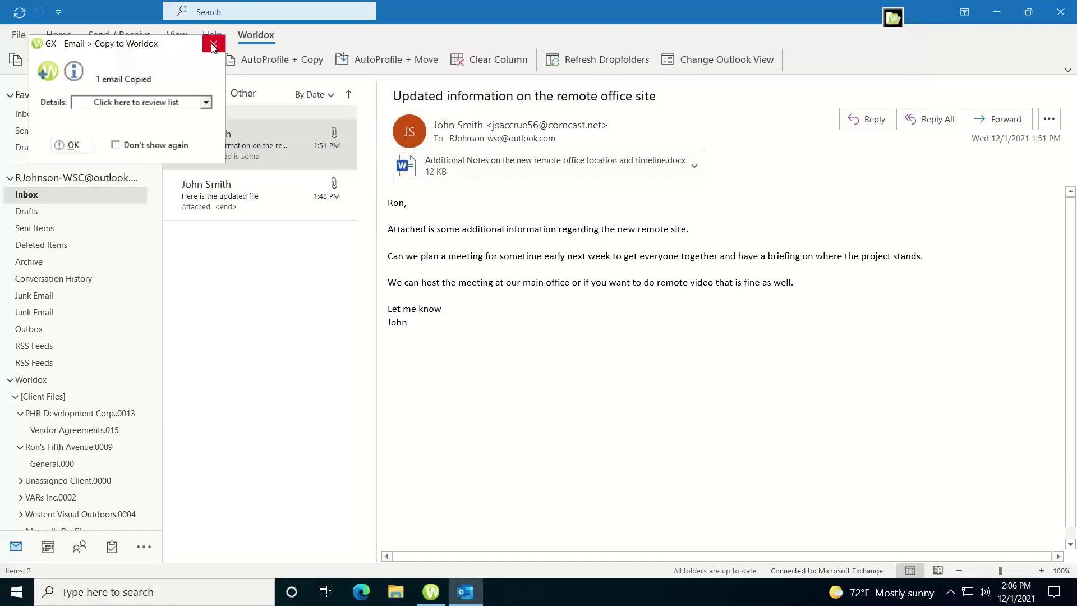
pyautogui.click(213, 45)
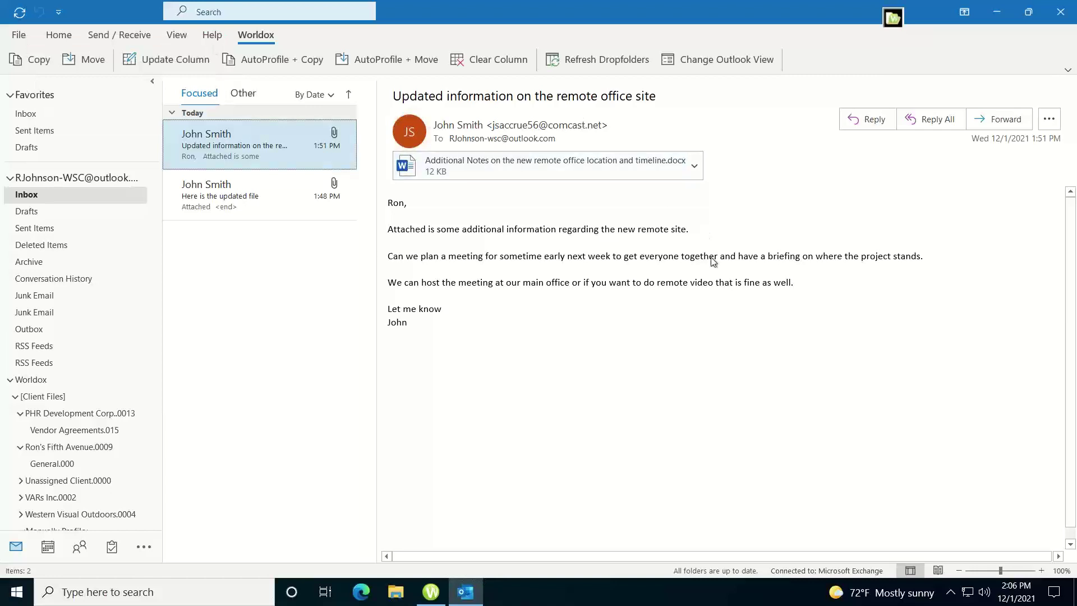
# Switch to the Worldox desktop and view the email "Updated information on the remote office site" in the file viewer
pyautogui.click(432, 590)
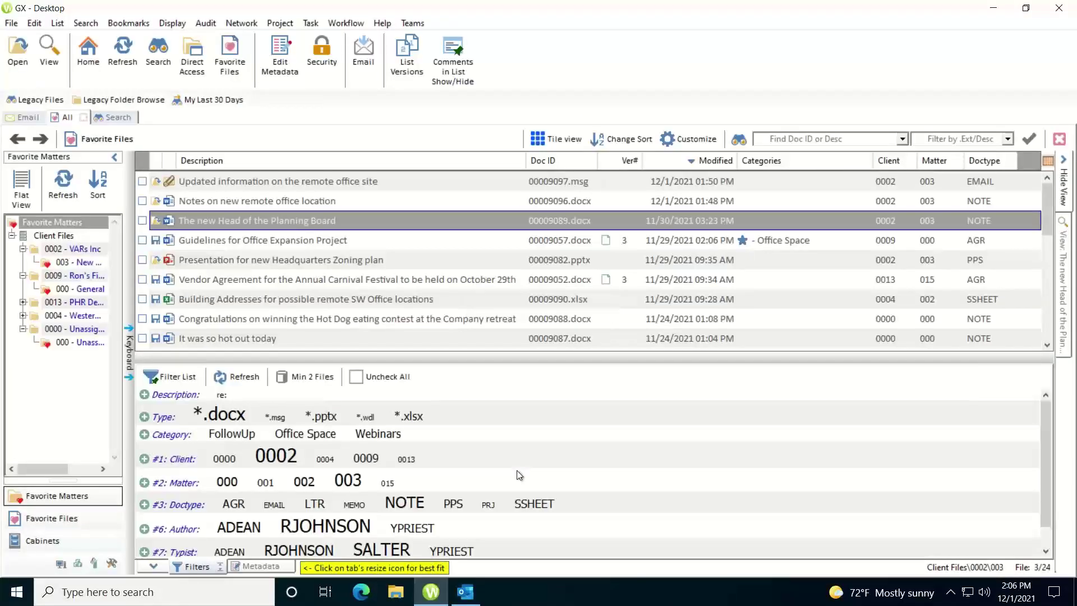
pyautogui.click(271, 180)
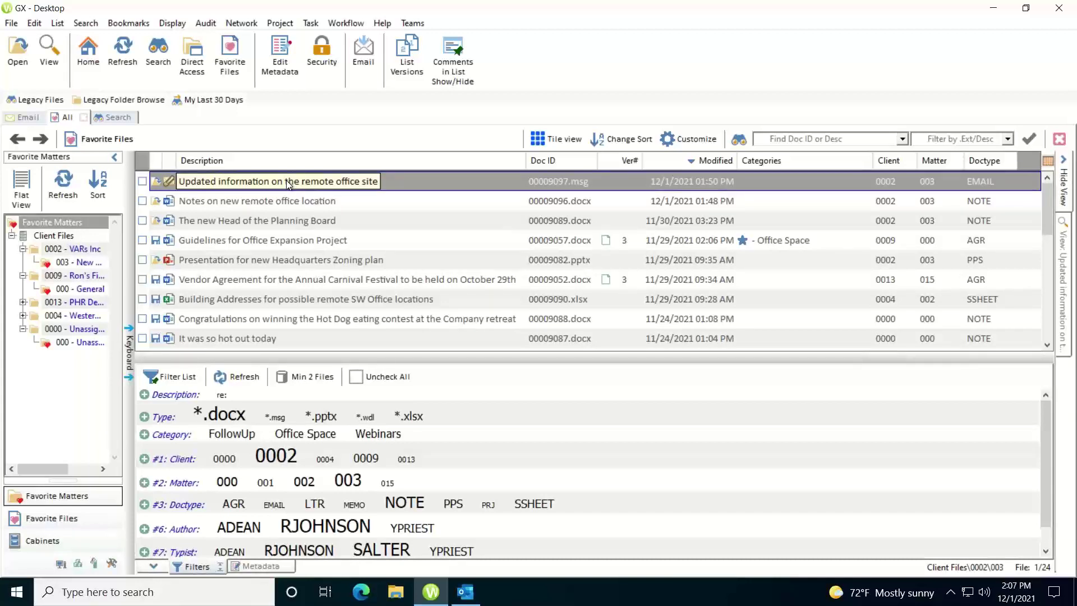
pyautogui.click(47, 51)
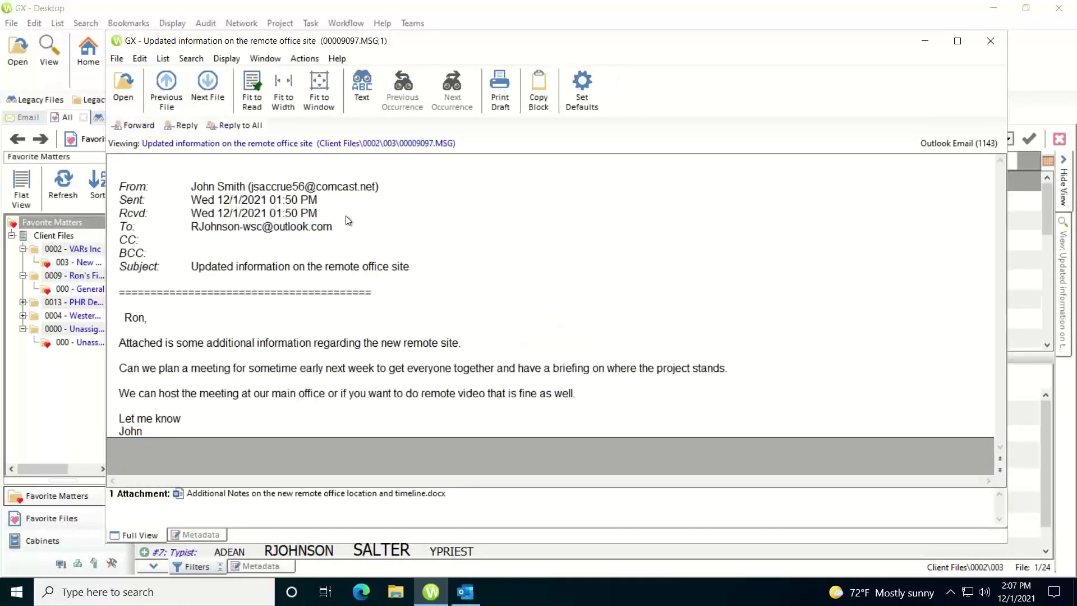
# Save the viewed email's attachment as a profiled Word document with doctype NOTE, and close the viewer
pyautogui.rightClick(288, 493)
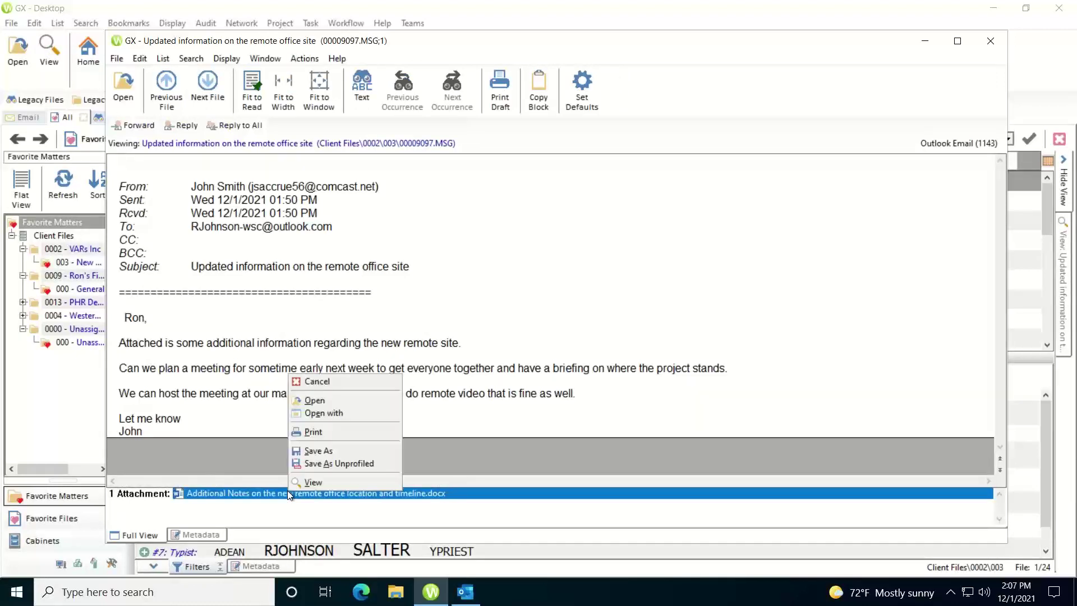
pyautogui.click(319, 451)
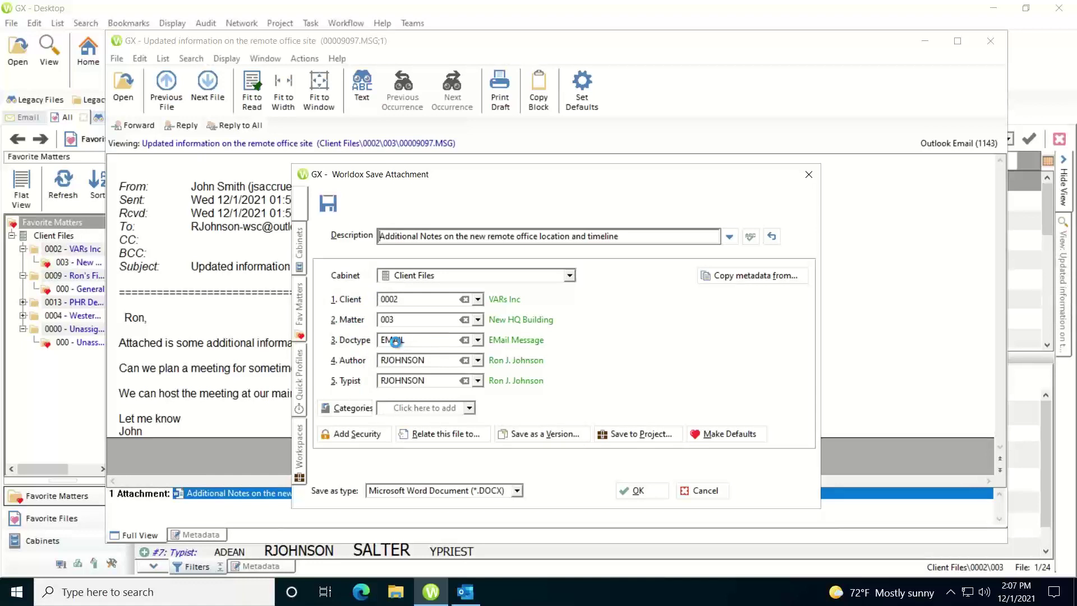
pyautogui.click(350, 342)
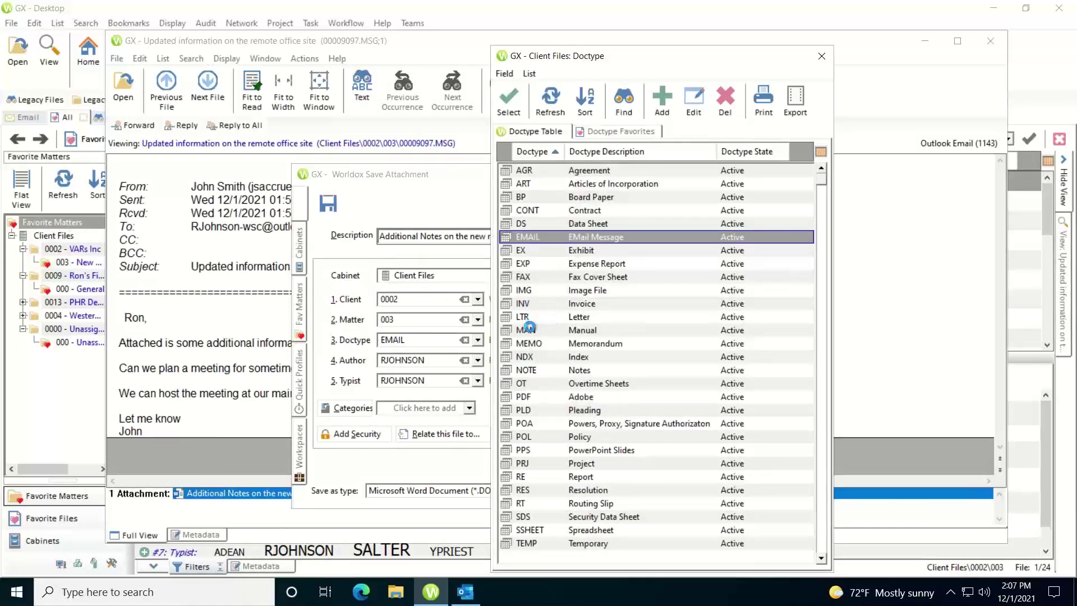
pyautogui.doubleClick(529, 370)
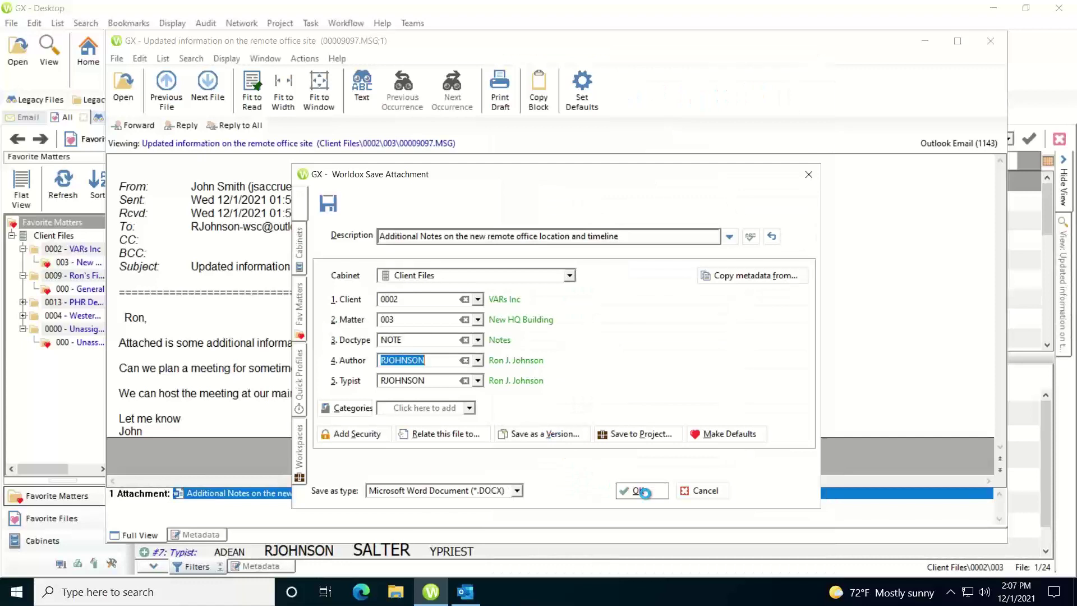
pyautogui.click(644, 493)
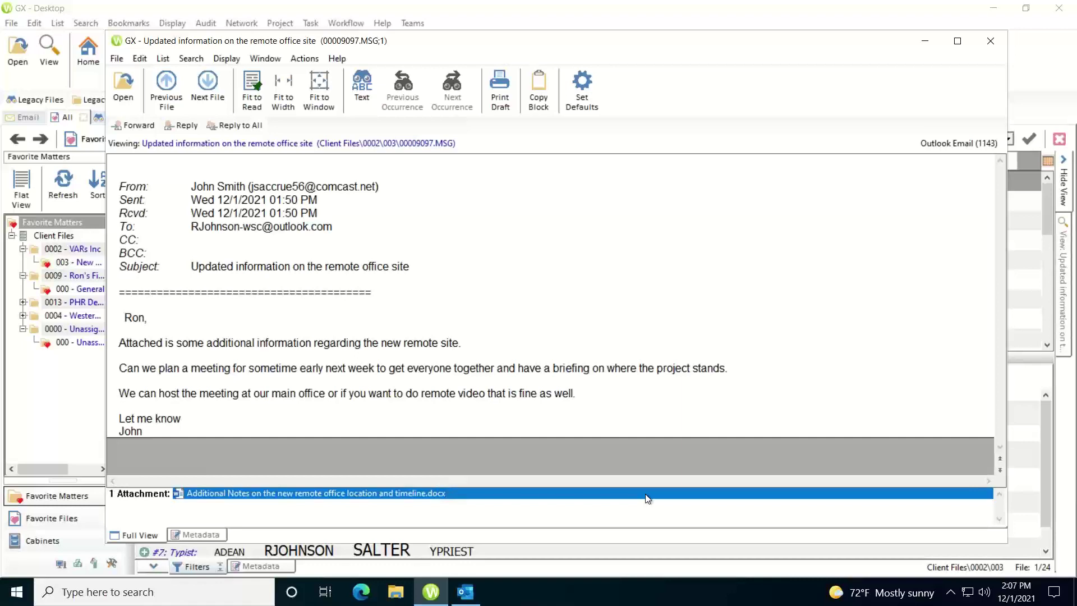
pyautogui.click(989, 42)
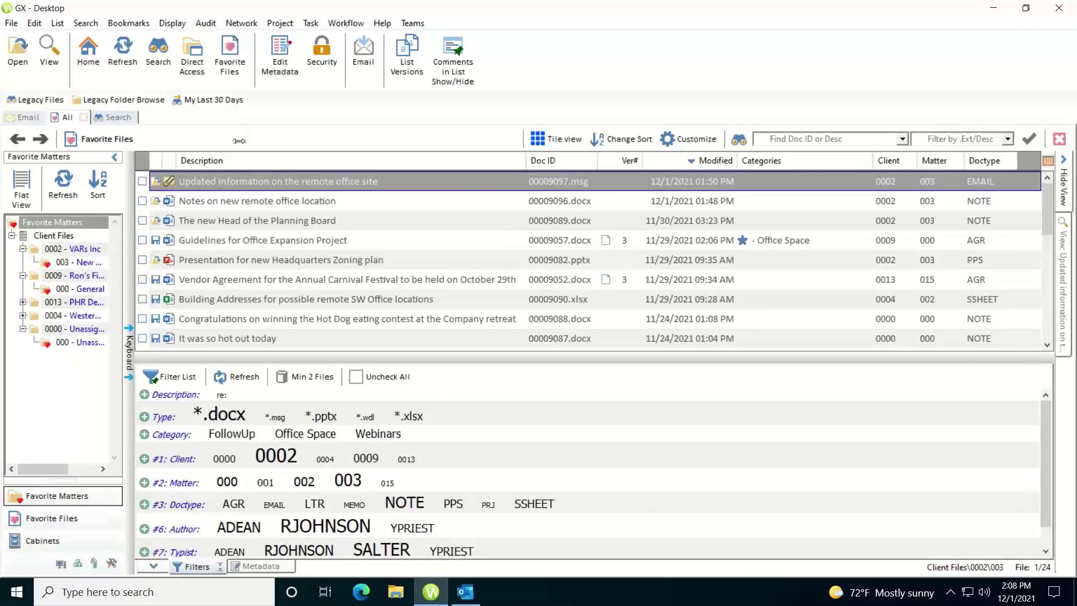
# Open the New HQ Building favorite matter and check the saved attachment and the copied email in its file list
pyautogui.click(71, 264)
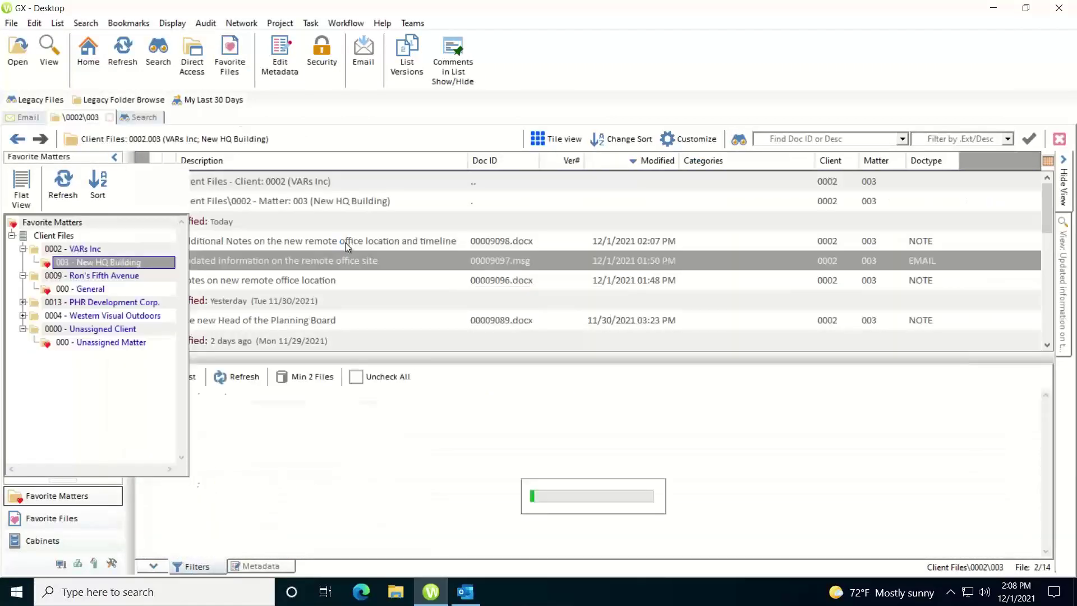
pyautogui.click(285, 240)
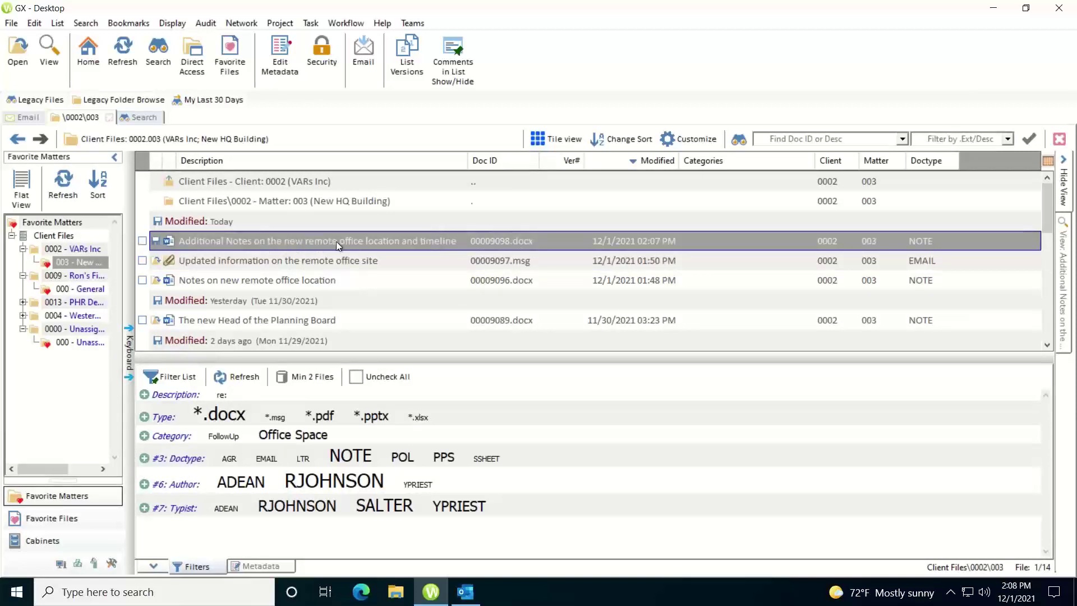
pyautogui.click(281, 257)
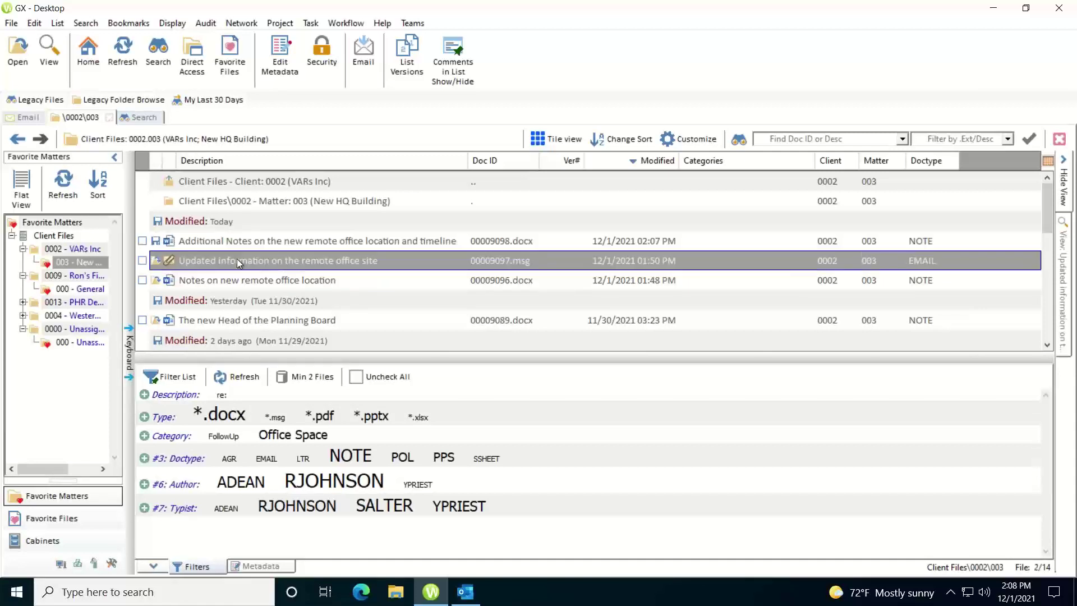